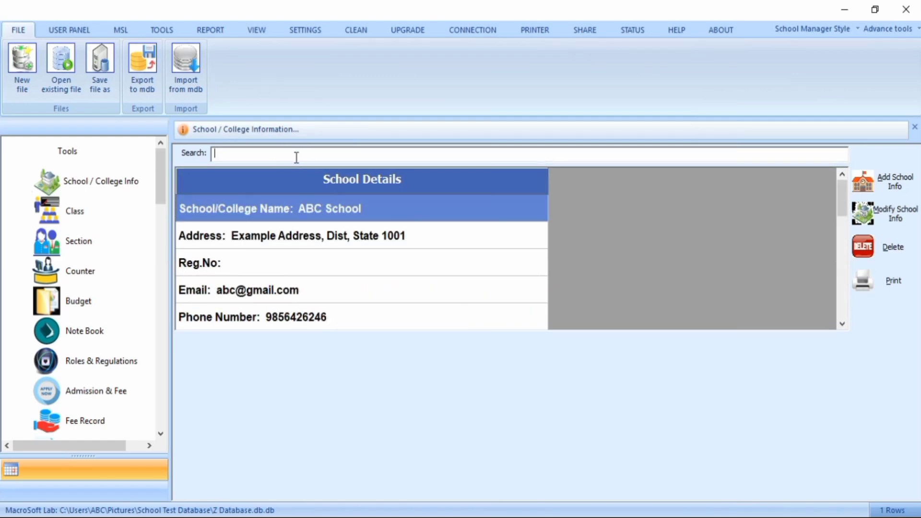
{"action": "type", "text": "=DELETE"}
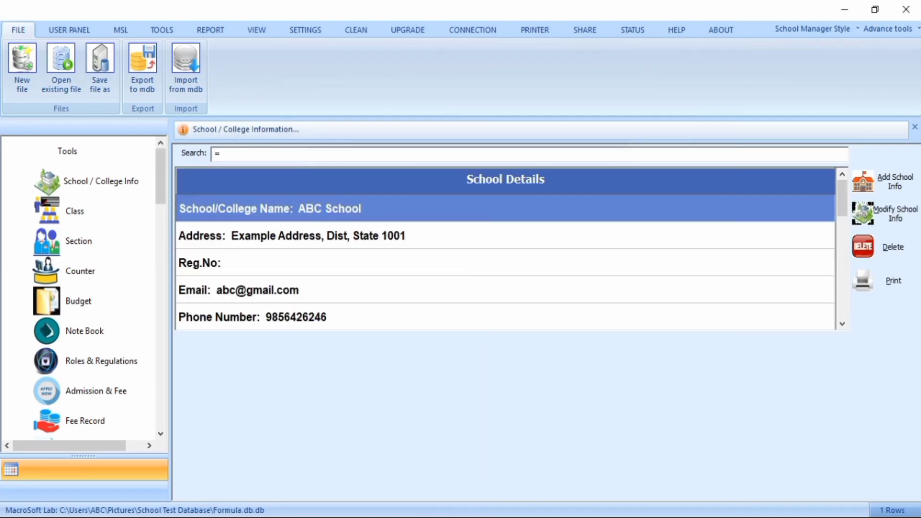
{"action": "type", "text": "PRINT"}
{"action": "scroll", "coordinate": [355, 269], "scroll_direction": "down", "scroll_amount": 3}
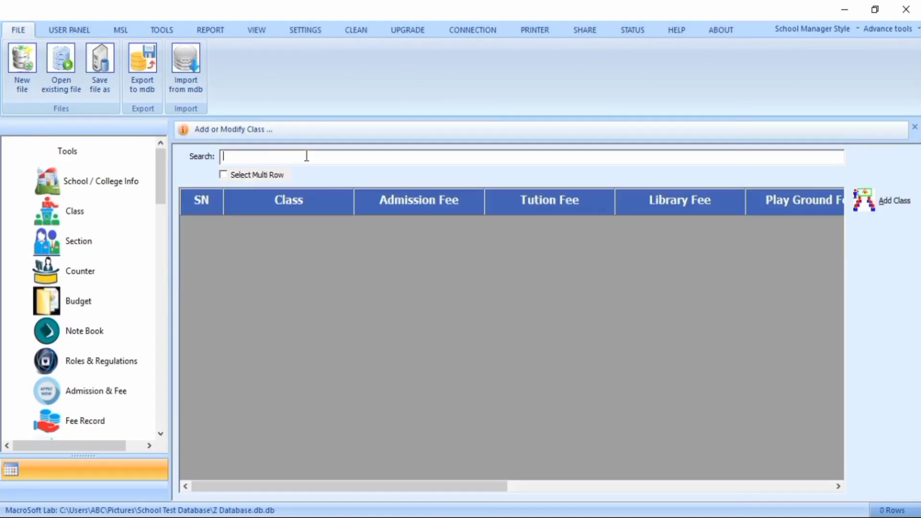
{"action": "type", "text": "=ADD"}
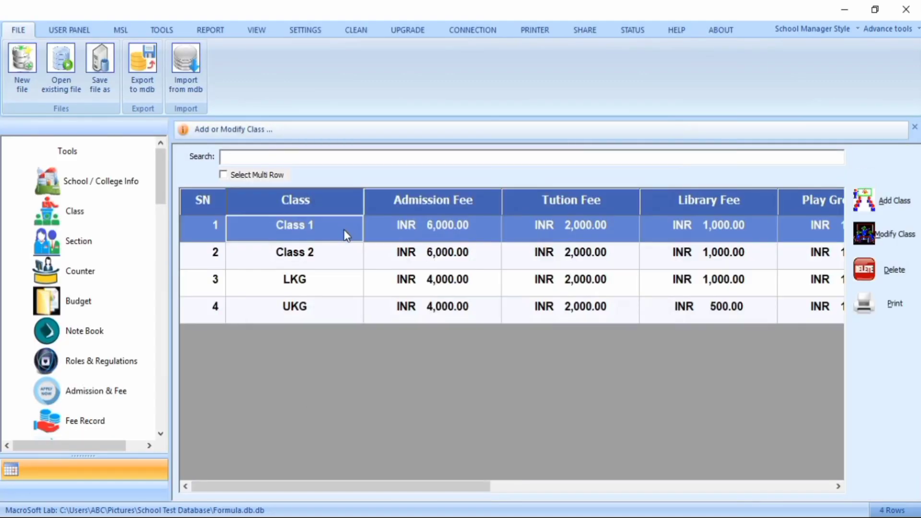
{"action": "key", "text": "Down"}
{"action": "key", "text": "Down"}
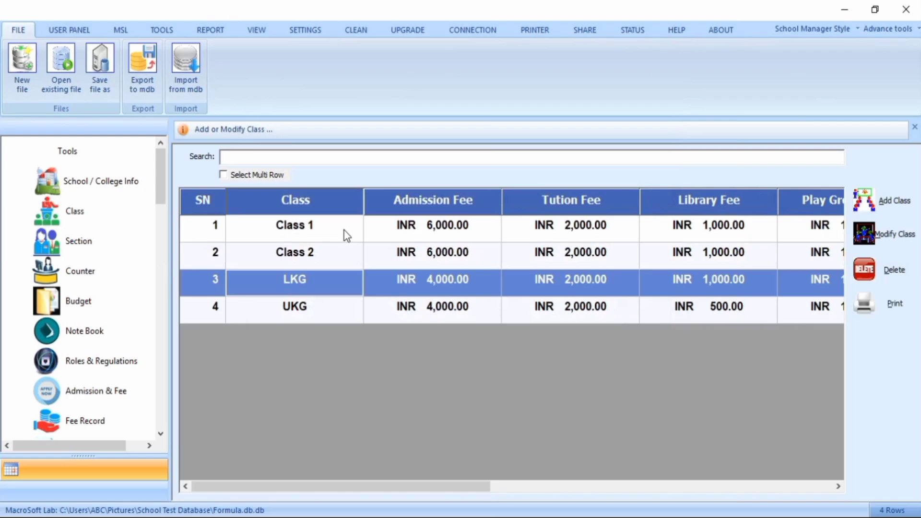
{"action": "left_click_drag", "start_coordinate": [397, 486], "coordinate": [436, 492]}
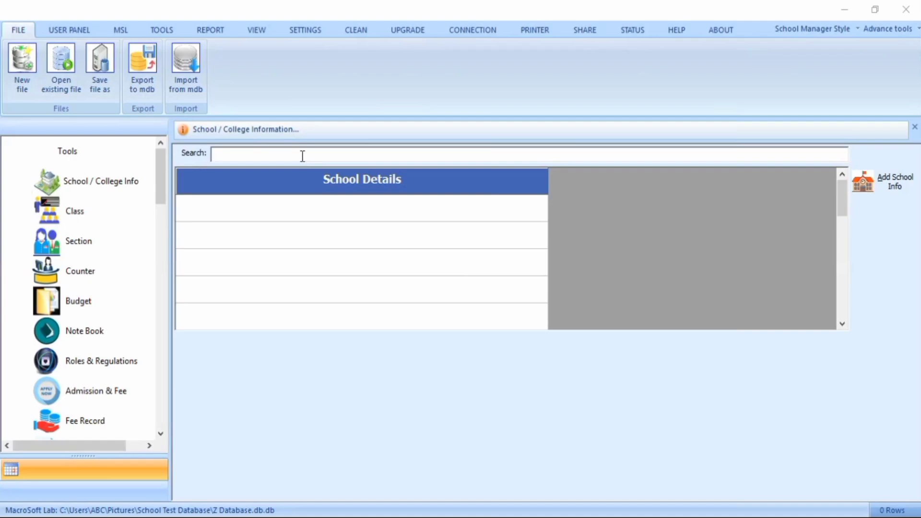
- Open the school information form with the =ADD search command and save the school's details
{"action": "left_click", "coordinate": [303, 156]}
{"action": "type", "text": "=ADD"}
{"action": "key", "text": "Return"}
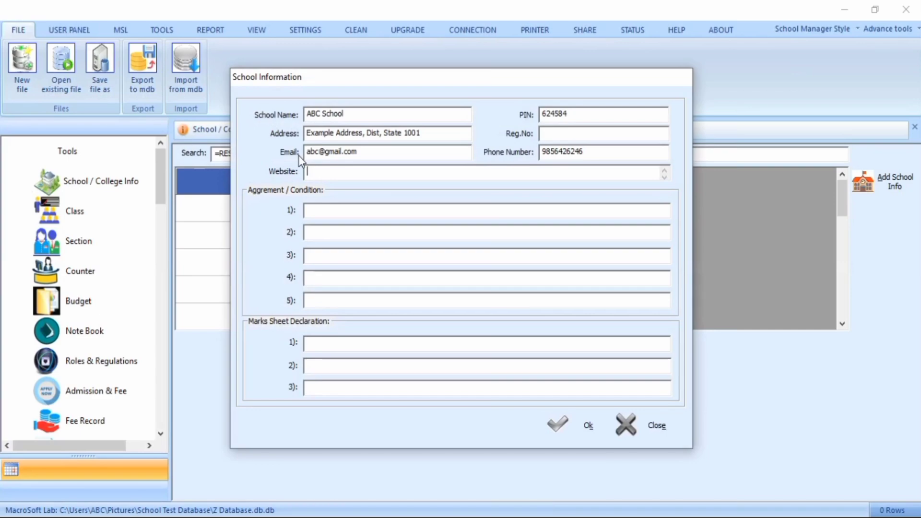
{"action": "key", "text": "Return"}
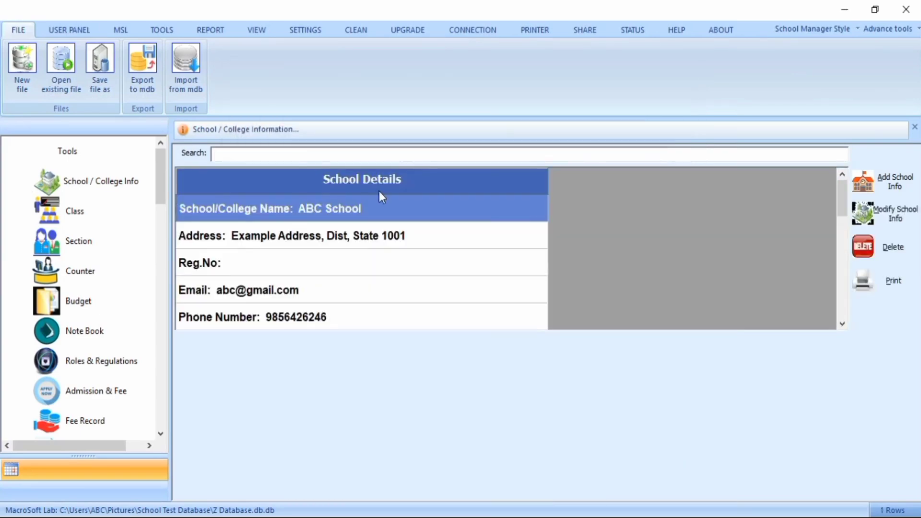
{"action": "scroll", "coordinate": [398, 226], "scroll_direction": "down", "scroll_amount": 2}
{"action": "scroll", "coordinate": [398, 226], "scroll_direction": "down", "scroll_amount": 5}
{"action": "left_click", "coordinate": [298, 158]}
{"action": "type", "text": "="}
{"action": "type", "text": "MODIFY"}
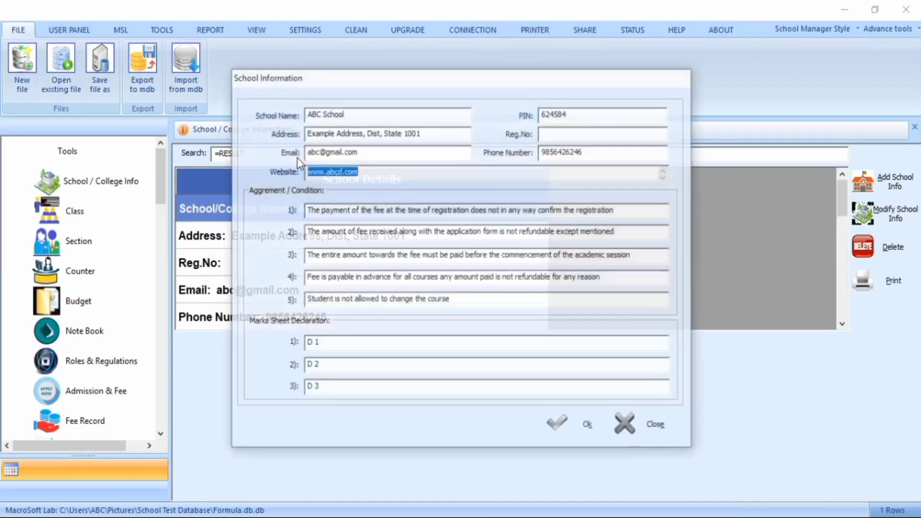
{"action": "type", "text": "www.a"}
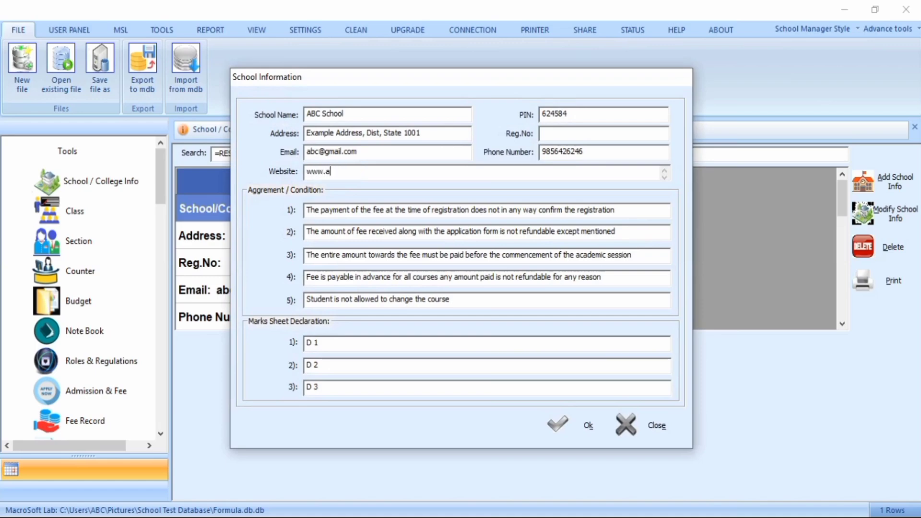
{"action": "type", "text": "bc.com"}
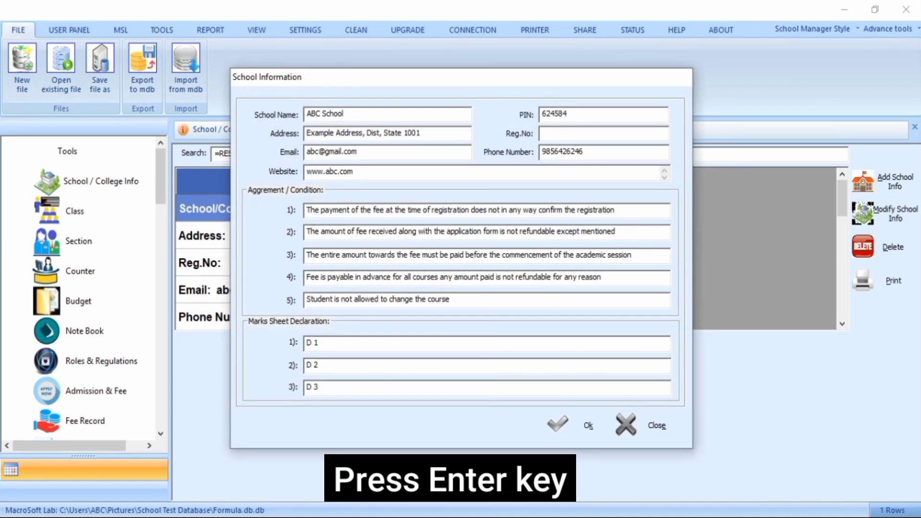
{"action": "key", "text": "Return"}
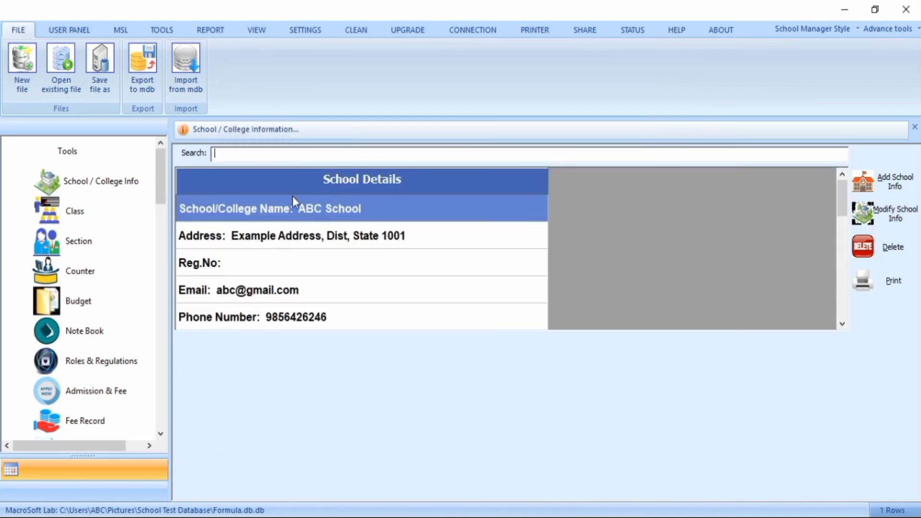
- Delete the school information record with the =DELETE search command and confirm the deletion
{"action": "scroll", "coordinate": [302, 238], "scroll_direction": "down", "scroll_amount": 2}
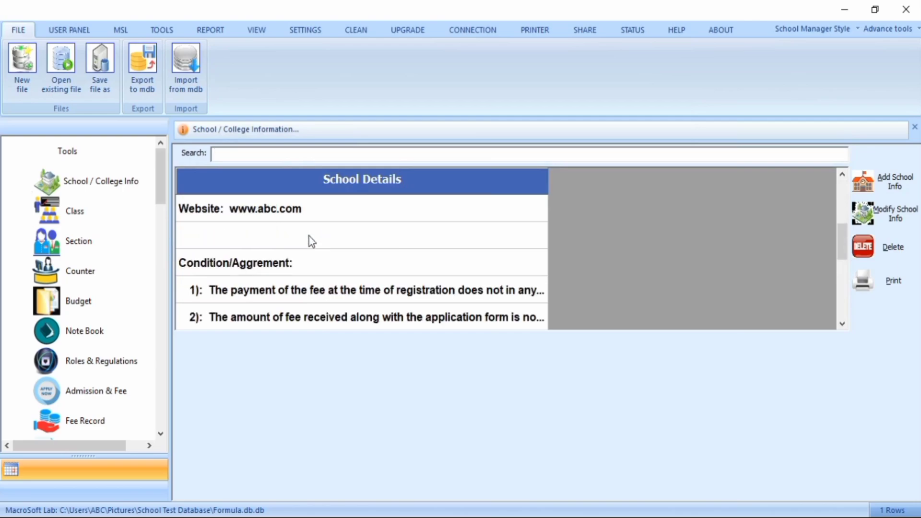
{"action": "left_click", "coordinate": [313, 217]}
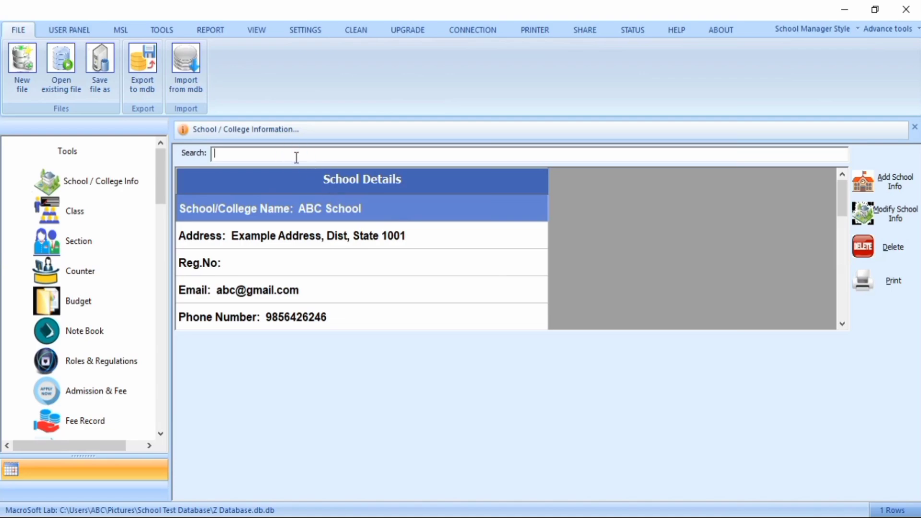
{"action": "type", "text": "=DELETE"}
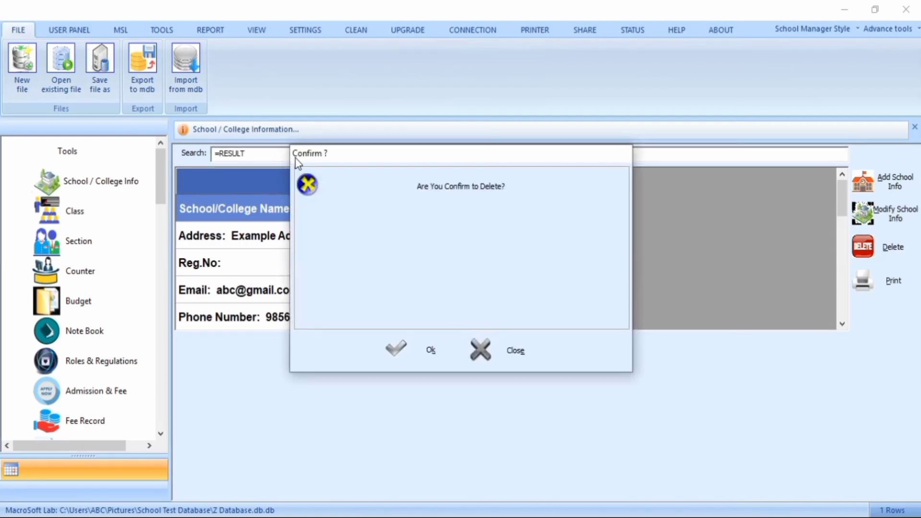
{"action": "key", "text": "Return"}
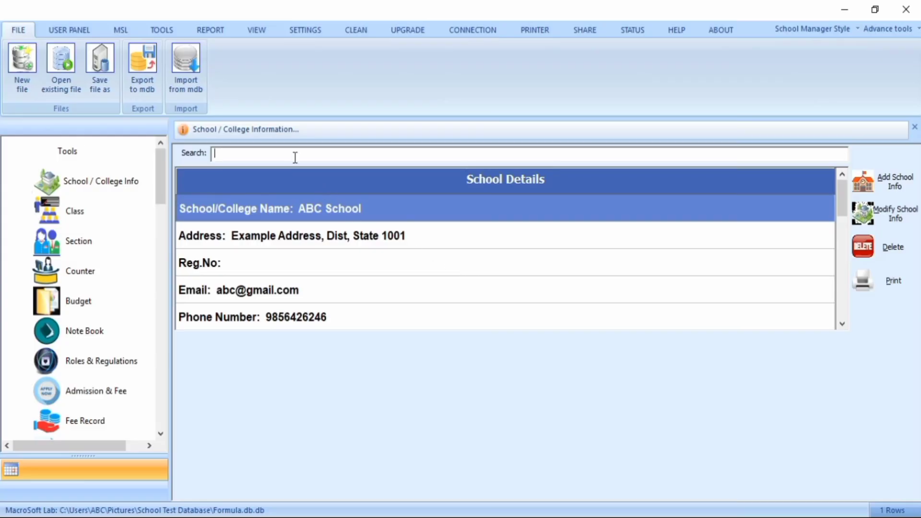
- Print the school details with the =PRINT command to PDF, saving the output file as ABC
{"action": "type", "text": "=PRINT"}
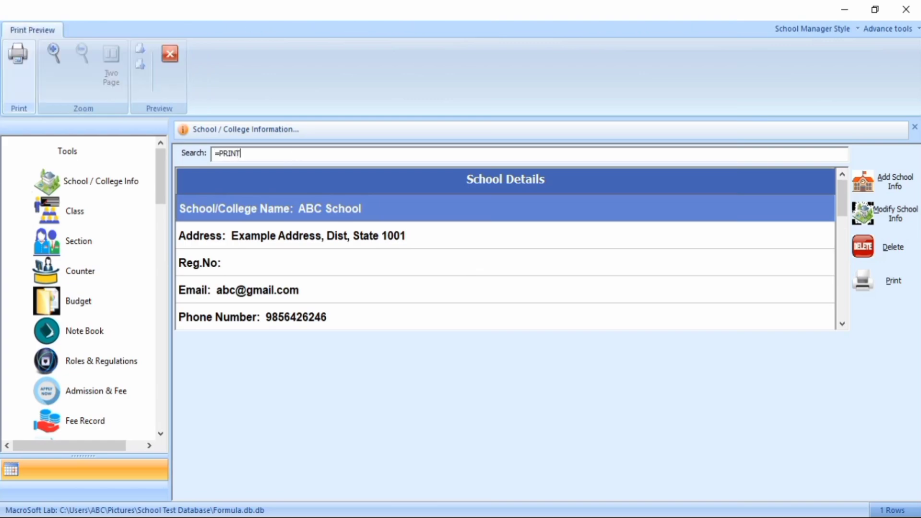
{"action": "left_click", "coordinate": [7, 62]}
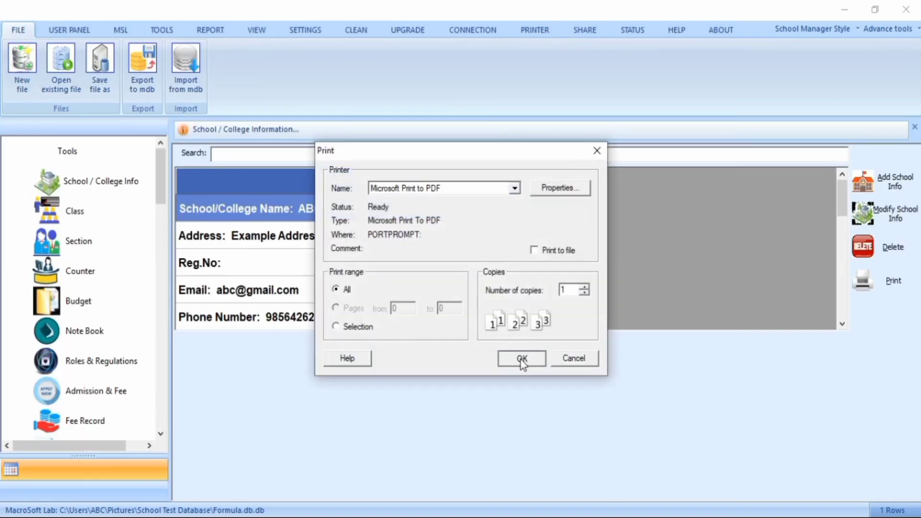
{"action": "left_click", "coordinate": [520, 358]}
{"action": "left_click", "coordinate": [302, 184]}
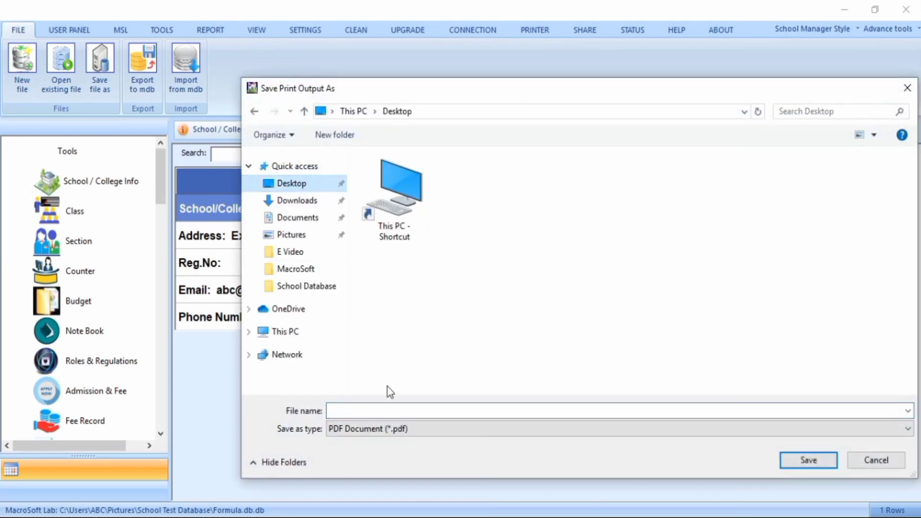
{"action": "left_click", "coordinate": [395, 411]}
{"action": "type", "text": "ABC"}
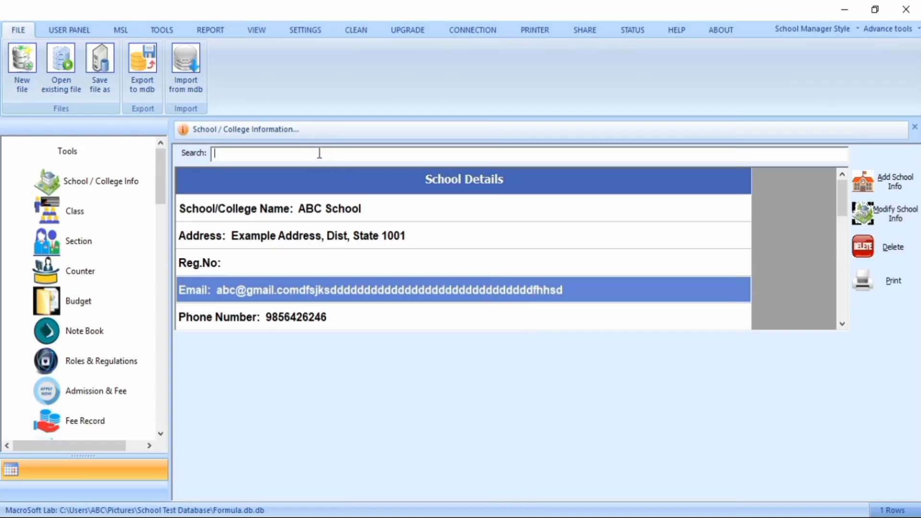
- Refresh the school details list with the =RFS! search command
{"action": "type", "text": "=RFS!"}
{"action": "scroll", "coordinate": [355, 271], "scroll_direction": "down", "scroll_amount": 1}
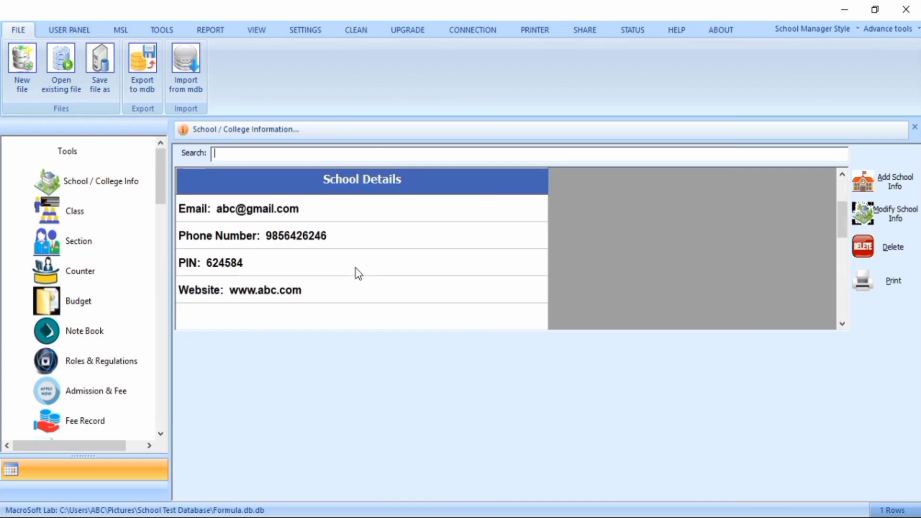
{"action": "scroll", "coordinate": [358, 273], "scroll_direction": "down", "scroll_amount": 4}
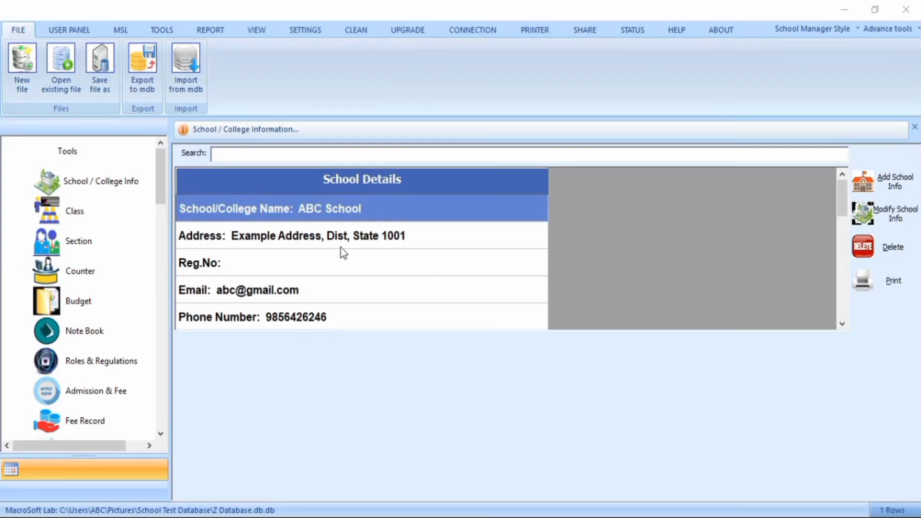
- Open the Class tool and add a class named LKG using the =ADD search command
{"action": "left_click", "coordinate": [74, 212]}
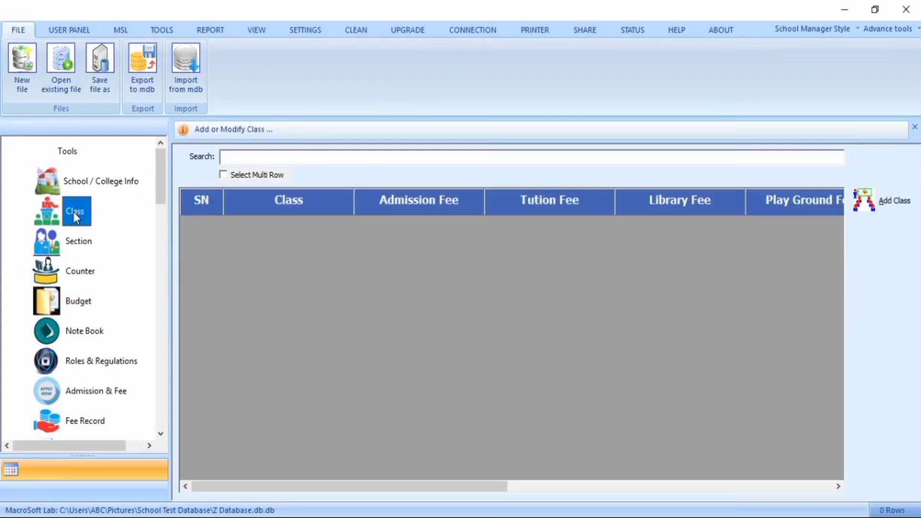
{"action": "left_click", "coordinate": [303, 156]}
{"action": "type", "text": "=ADD"}
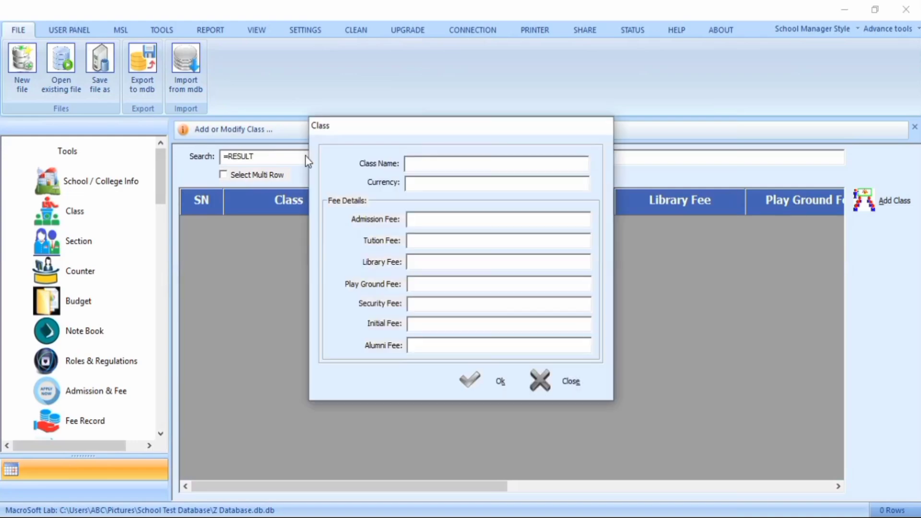
{"action": "type", "text": "LKG"}
{"action": "key", "text": "Return"}
{"action": "key", "text": "Return"}
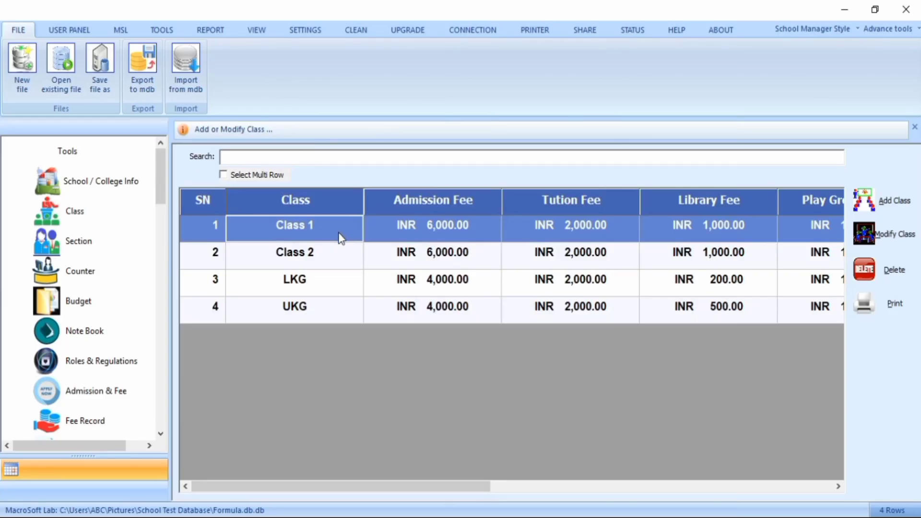
- Select the LKG class and, with the =MODIFY command, set its library fee to 500
{"action": "key", "text": "Down"}
{"action": "key", "text": "Down"}
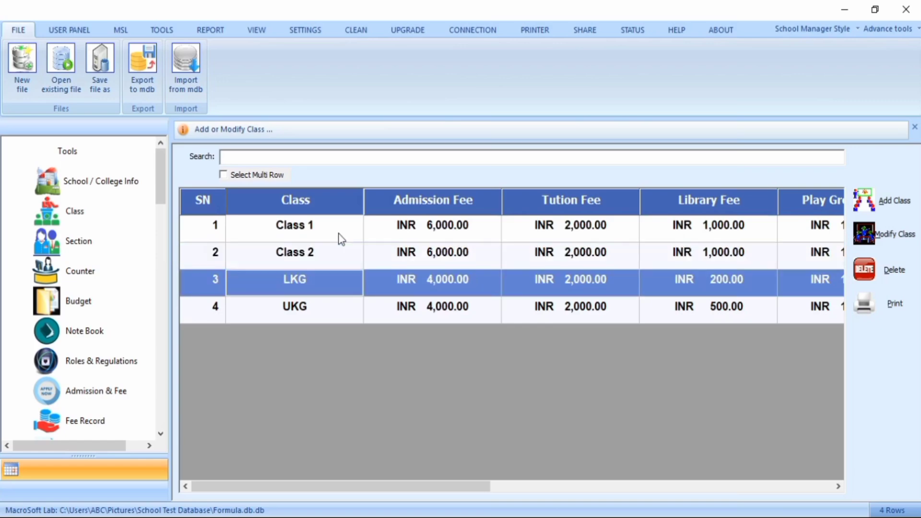
{"action": "left_click", "coordinate": [278, 158]}
{"action": "type", "text": "=MODIFY"}
{"action": "key", "text": "Return"}
{"action": "key", "text": "Tab"}
{"action": "key", "text": "Tab"}
{"action": "key", "text": "Tab"}
{"action": "key", "text": "Tab"}
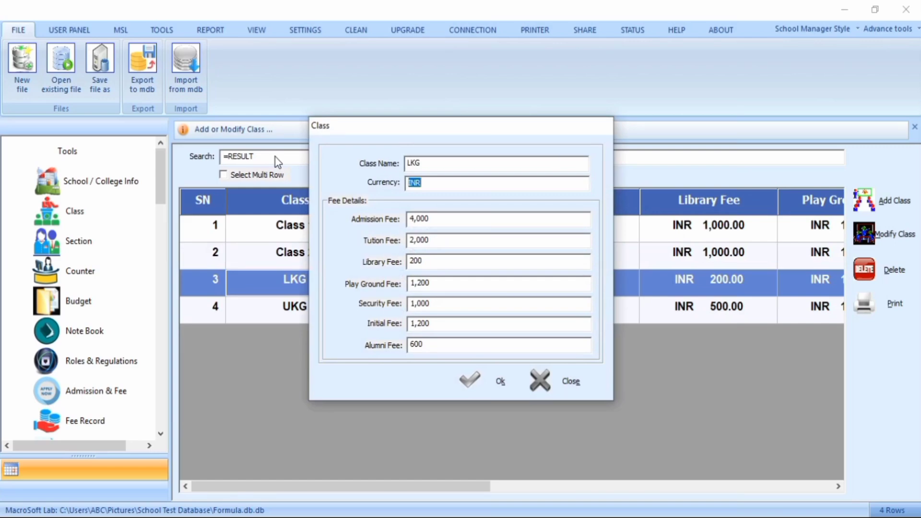
{"action": "type", "text": "5"}
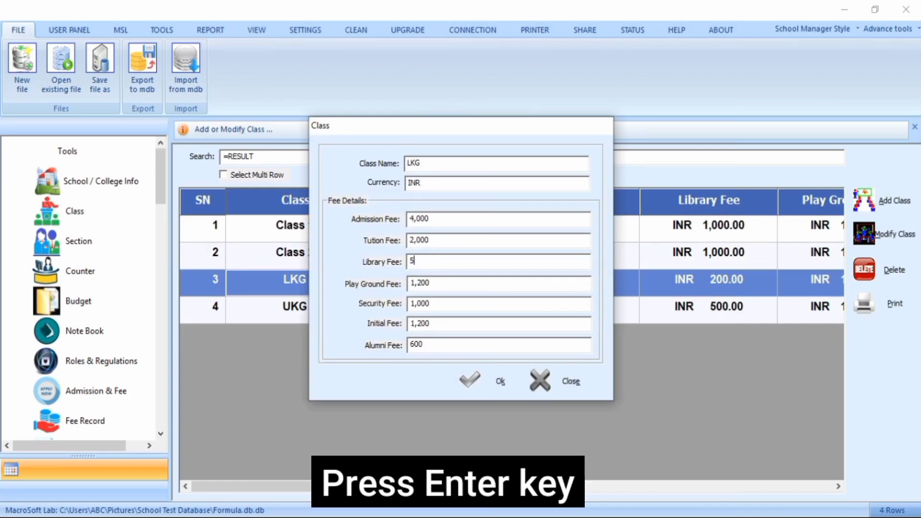
{"action": "key", "text": "Return"}
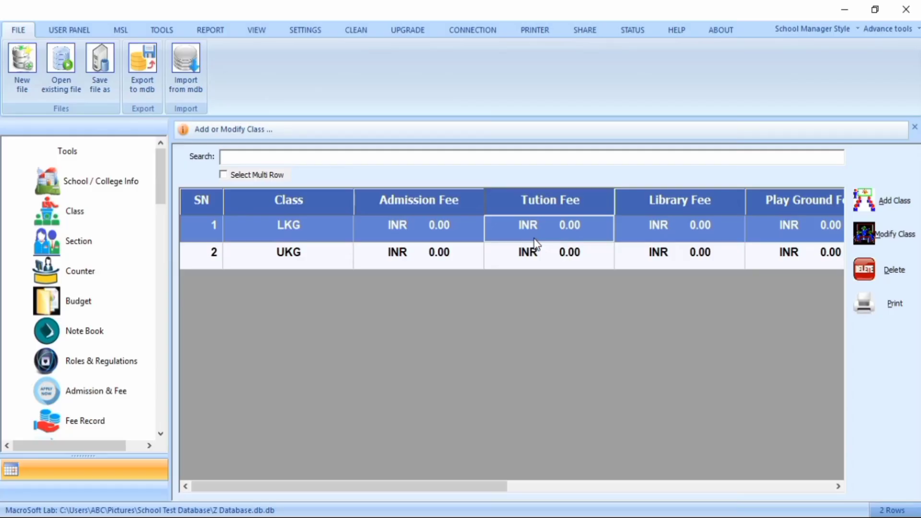
- Select the UKG class and delete it with the =DELETE search command, confirming the deletion
{"action": "key", "text": "Down"}
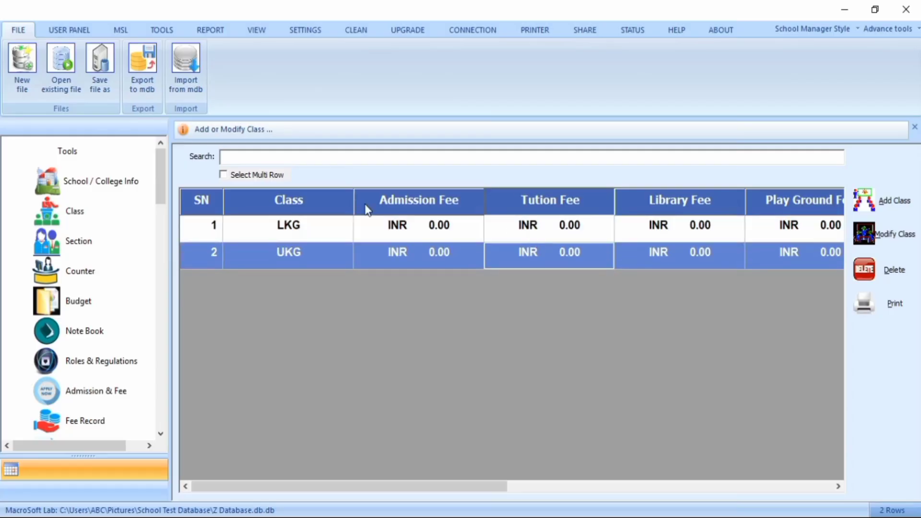
{"action": "left_click", "coordinate": [294, 158]}
{"action": "type", "text": "=DELETE"}
{"action": "key", "text": "Return"}
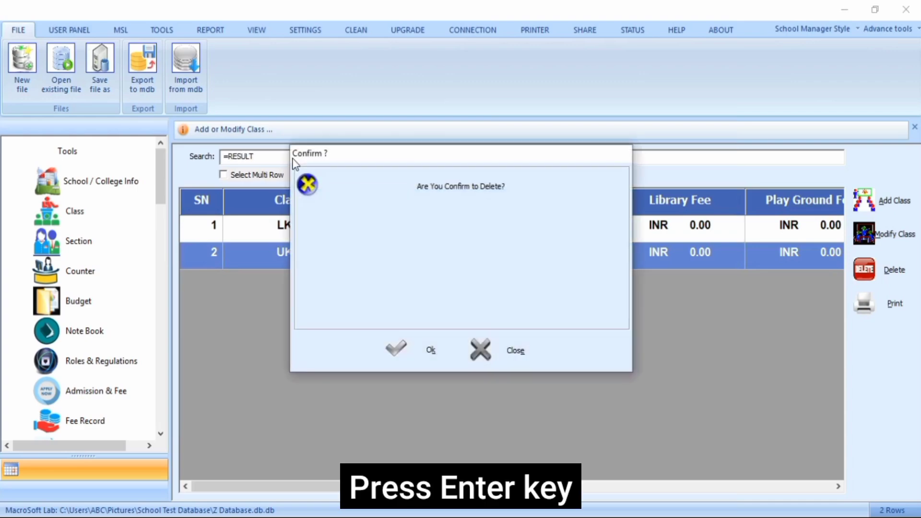
{"action": "key", "text": "Return"}
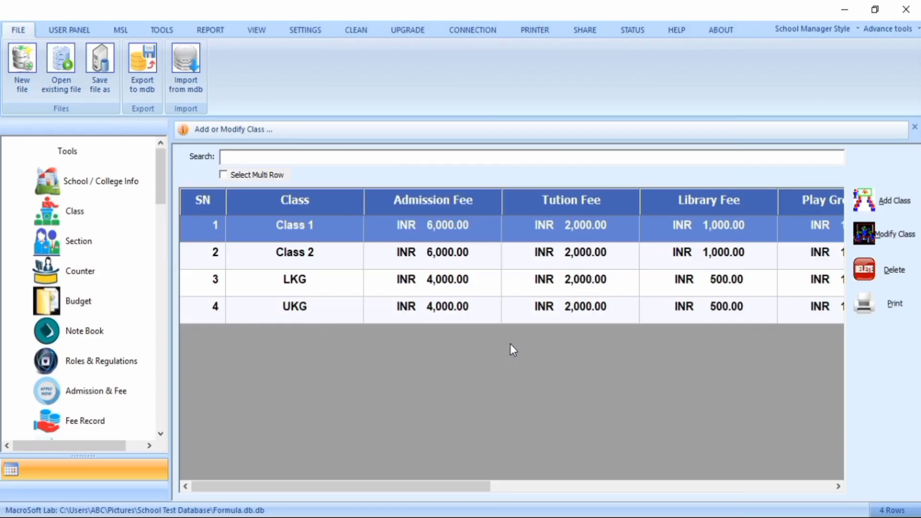
- Print the class list with the =PRINT search command, sending it from the print preview to the printer
{"action": "left_click", "coordinate": [312, 158]}
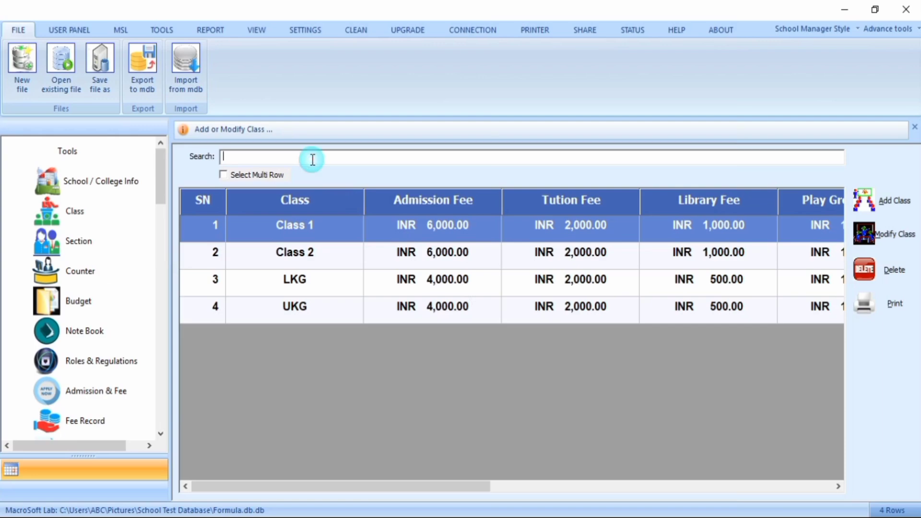
{"action": "type", "text": "=PRINT"}
{"action": "key", "text": "Return"}
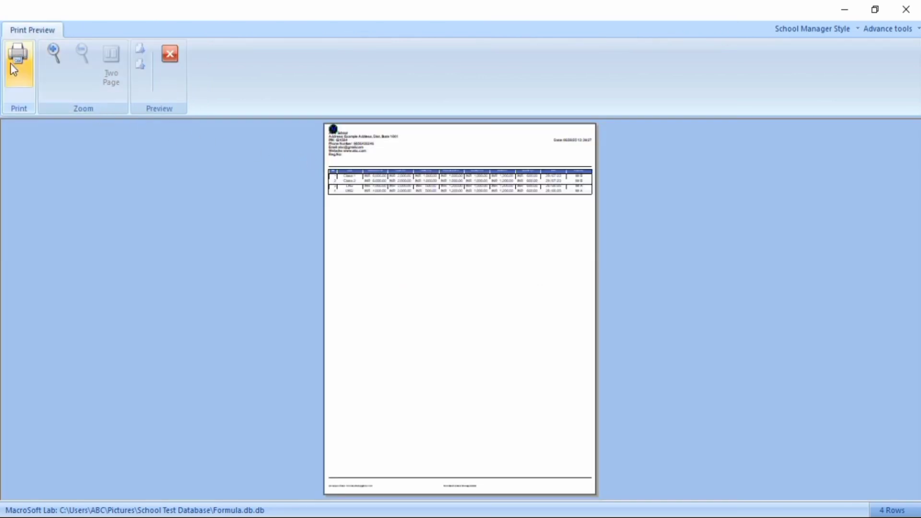
{"action": "left_click", "coordinate": [18, 72]}
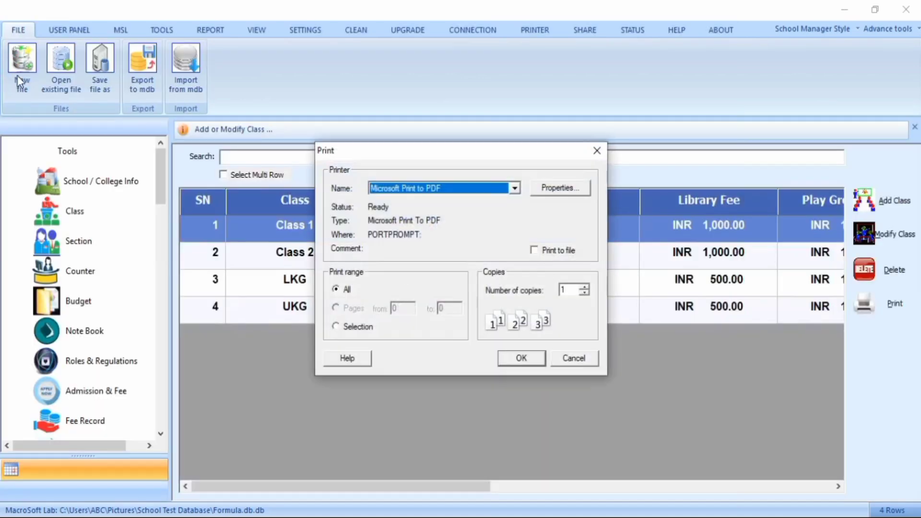
- Set the Microsoft Print to PDF page orientation to Landscape in the printer properties
{"action": "left_click", "coordinate": [574, 188]}
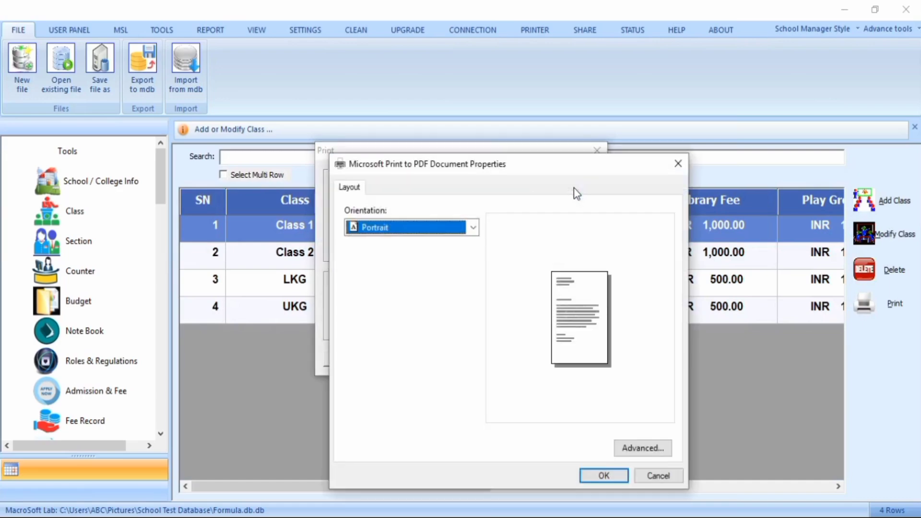
{"action": "left_click", "coordinate": [436, 227]}
{"action": "left_click", "coordinate": [436, 243]}
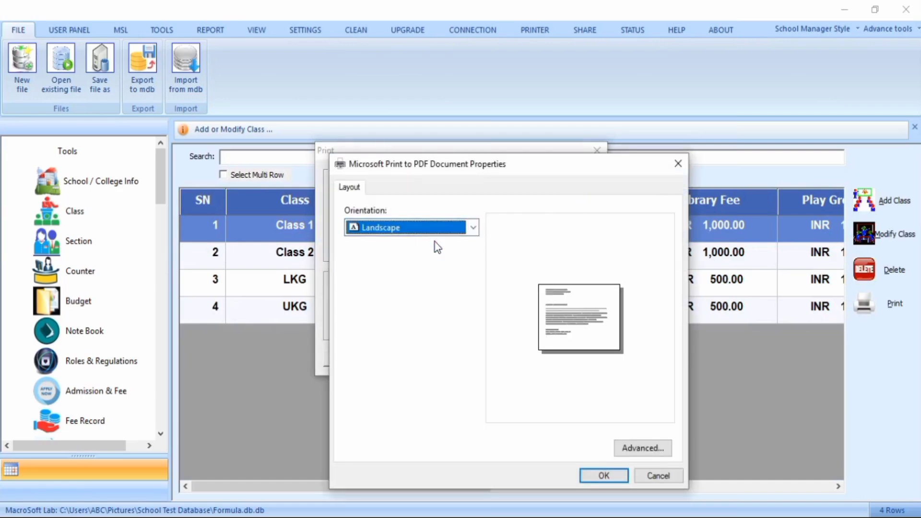
{"action": "left_click", "coordinate": [584, 476]}
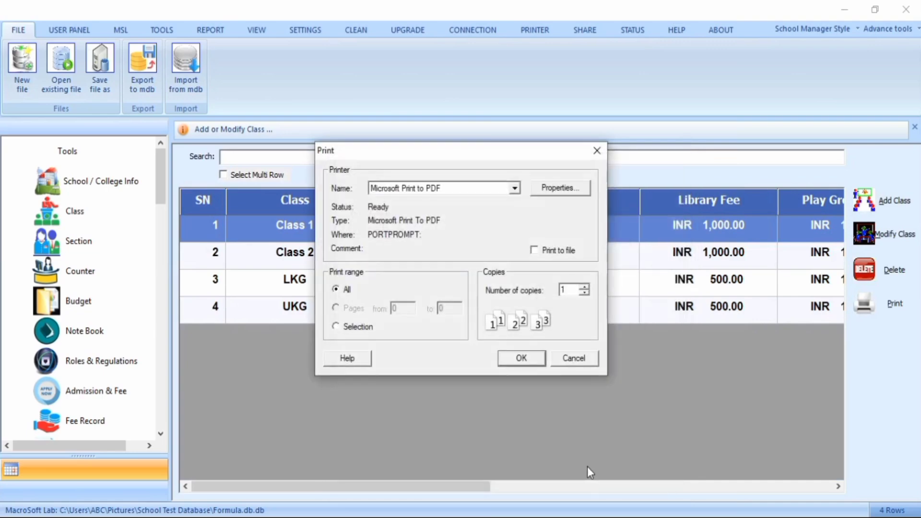
- Print and save the output as a PDF named Classes on the Desktop
{"action": "left_click", "coordinate": [513, 364]}
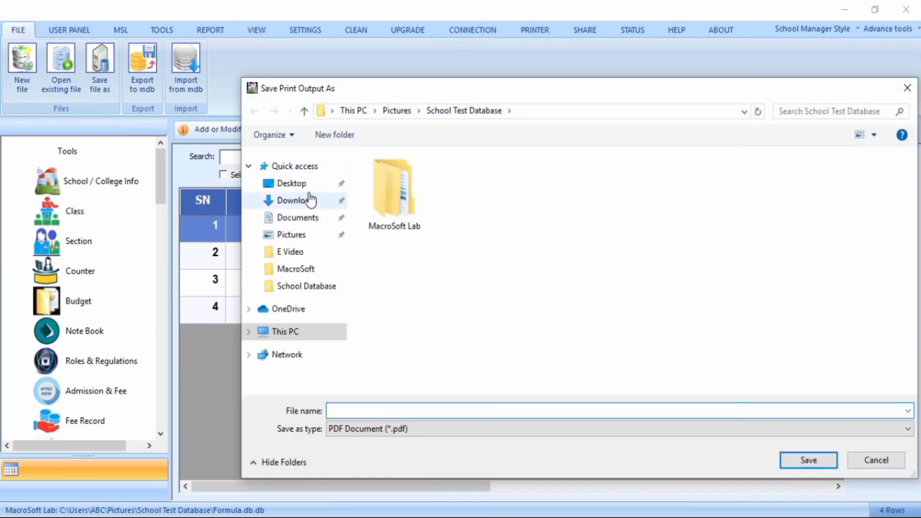
{"action": "left_click", "coordinate": [287, 183]}
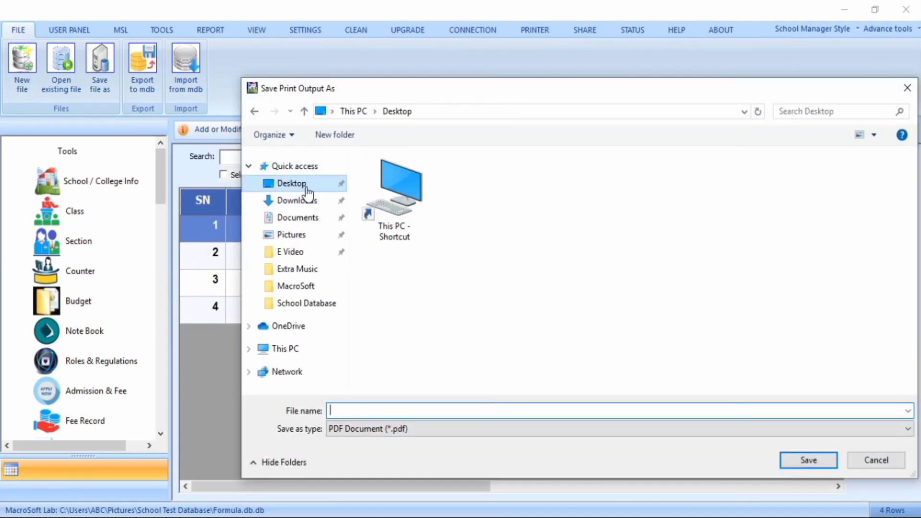
{"action": "left_click", "coordinate": [383, 410]}
{"action": "type", "text": "Classes"}
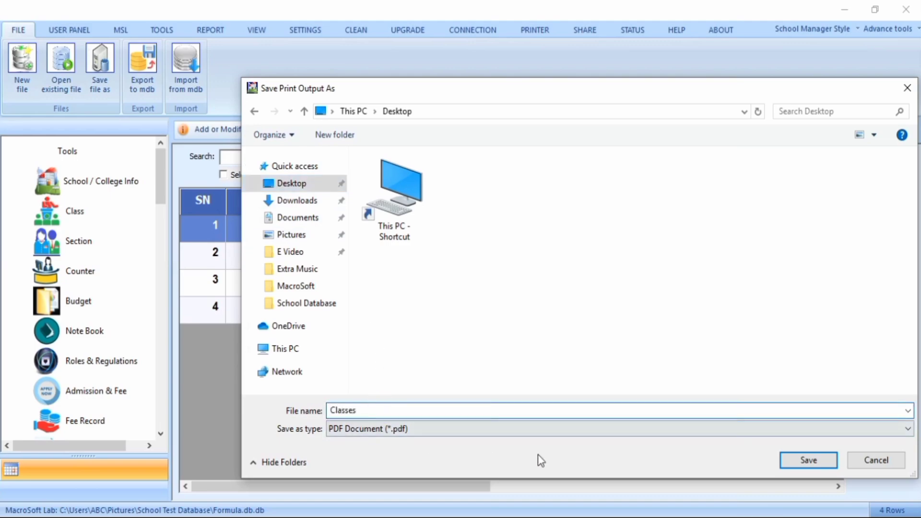
{"action": "left_click", "coordinate": [790, 467]}
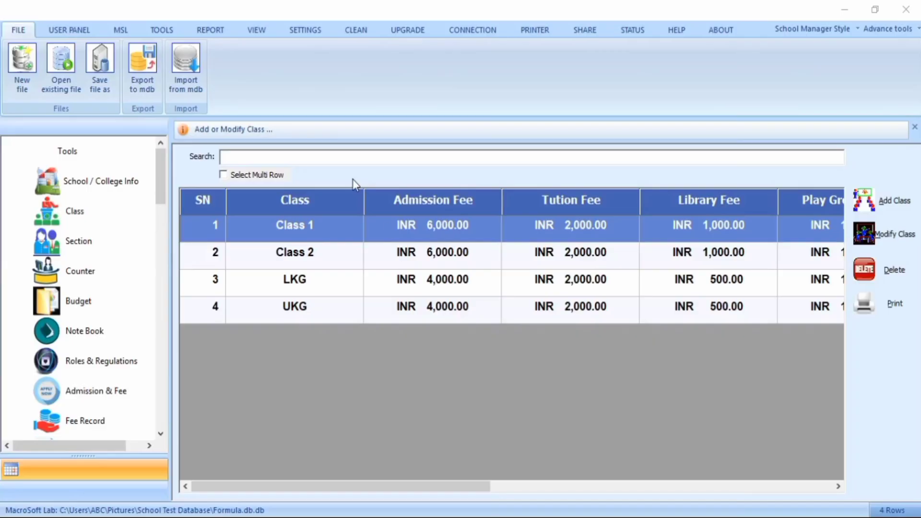
- Retrieve the current user ID with the =>MSL search command and copy the returned ID
{"action": "left_click", "coordinate": [304, 157]}
{"action": "type", "text": "="}
{"action": "type", "text": ">MSL"}
{"action": "key", "text": "Return"}
{"action": "left_click", "coordinate": [262, 157]}
{"action": "left_click_drag", "start_coordinate": [261, 157], "coordinate": [227, 159]}
{"action": "right_click", "coordinate": [230, 157]}
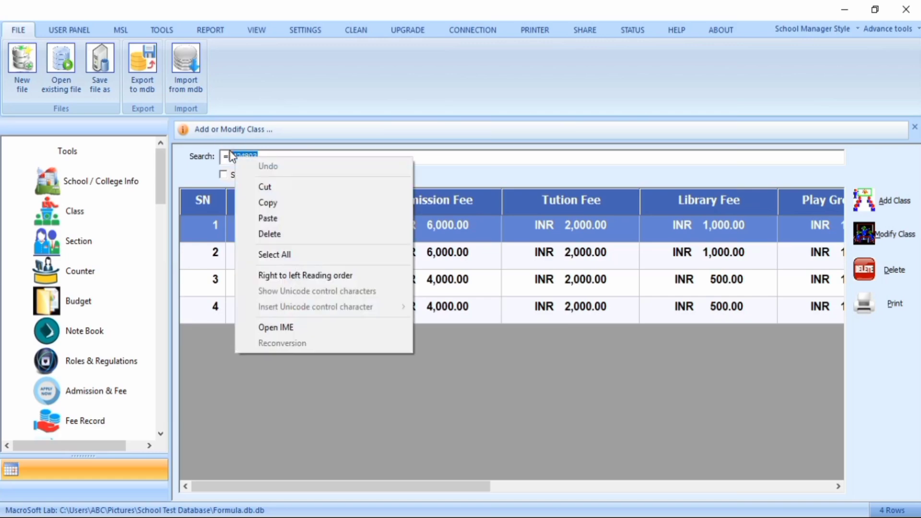
{"action": "left_click", "coordinate": [259, 201]}
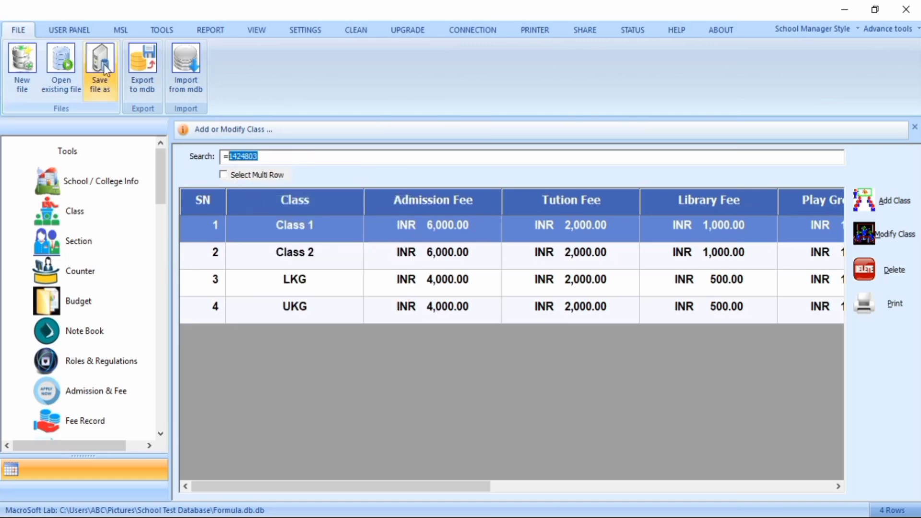
- Search the Users list for the copied user ID and review the matching user's details
{"action": "left_click", "coordinate": [69, 30]}
{"action": "left_click", "coordinate": [36, 73]}
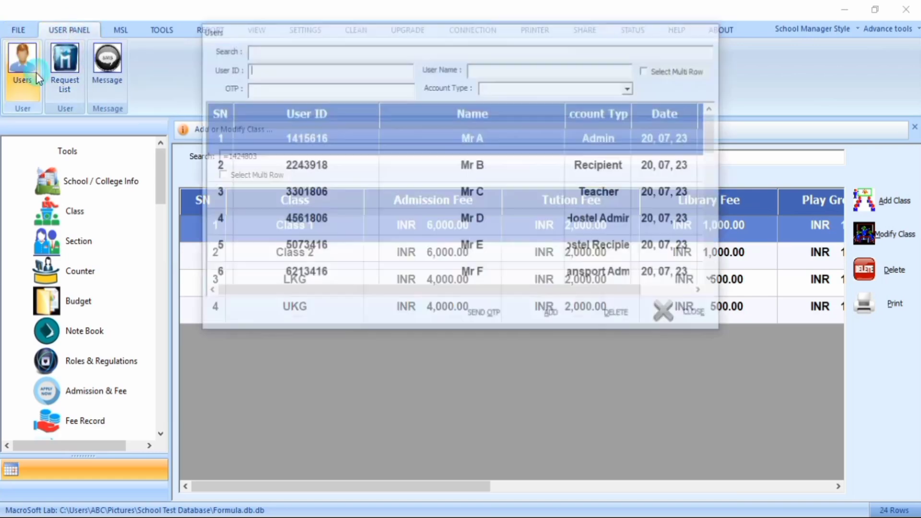
{"action": "left_click", "coordinate": [269, 148]}
{"action": "right_click", "coordinate": [269, 148]}
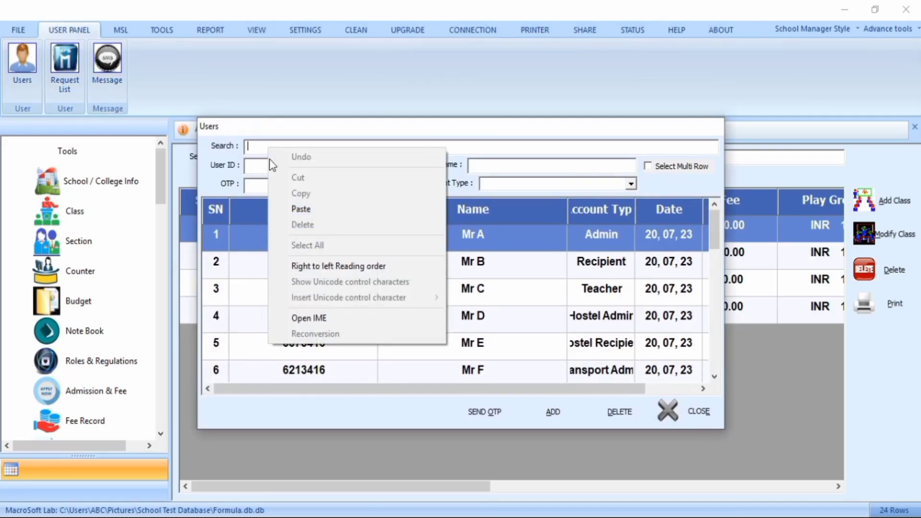
{"action": "left_click", "coordinate": [292, 206]}
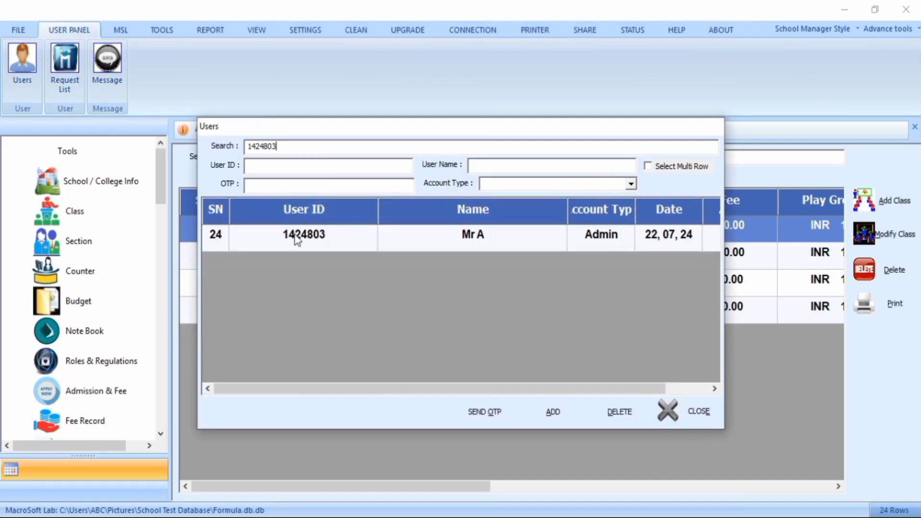
{"action": "left_click", "coordinate": [301, 246]}
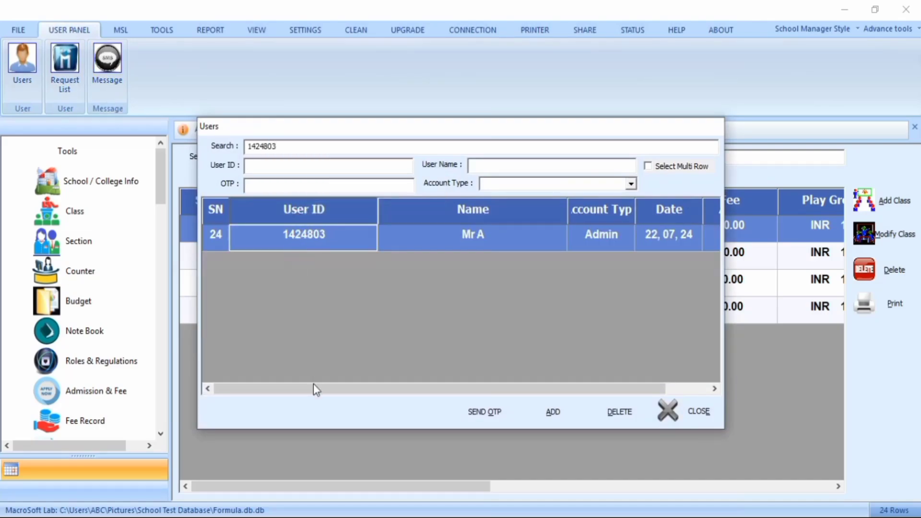
{"action": "left_click_drag", "start_coordinate": [313, 386], "coordinate": [353, 392]}
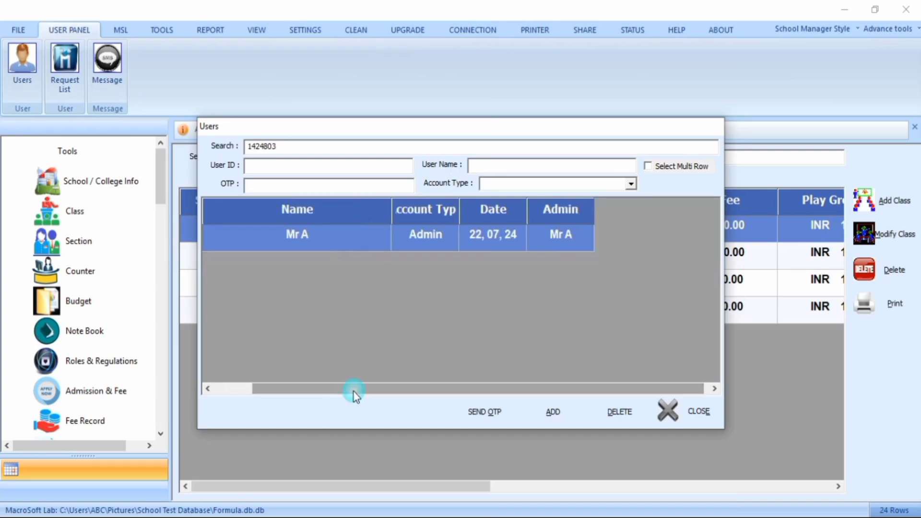
{"action": "left_click_drag", "start_coordinate": [459, 211], "coordinate": [483, 222]}
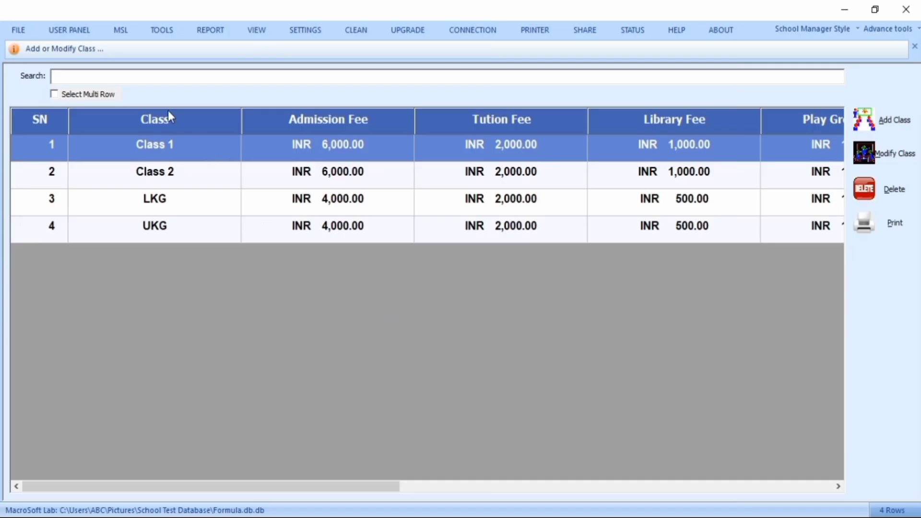
- Sort the class list in descending order using a sort command in the search box
{"action": "left_click", "coordinate": [141, 79]}
{"action": "type", "text": "=DATE>"}
{"action": "left_click", "coordinate": [126, 77]}
{"action": "type", "text": "=USERID&DATE^DATE"}
{"action": "key", "text": "Return"}
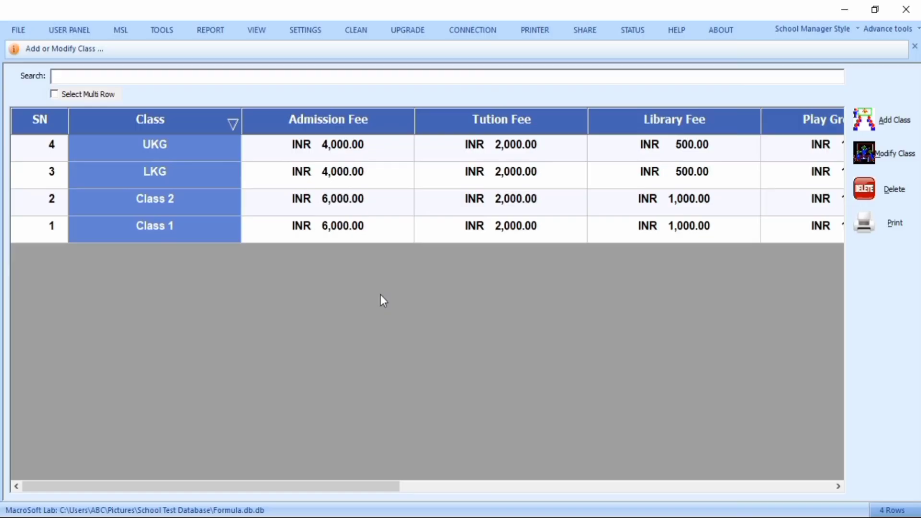
- Refresh the class list with the =RFS! search command
{"action": "left_click", "coordinate": [126, 78]}
{"action": "left_click", "coordinate": [125, 77]}
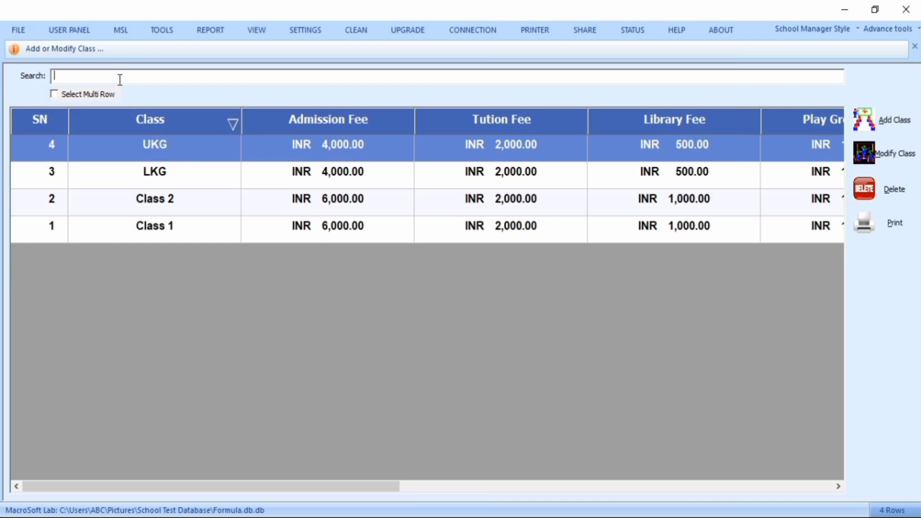
{"action": "type", "text": "@RFS"}
{"action": "key", "text": "Return"}
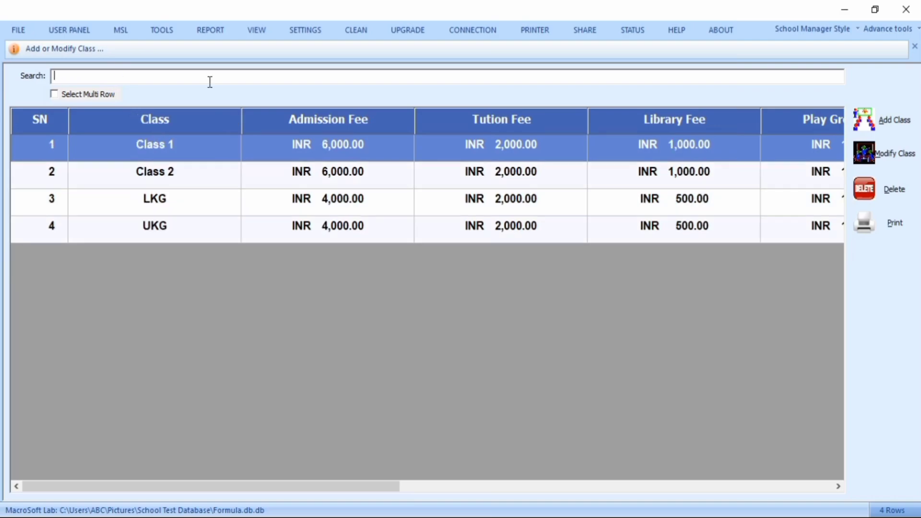